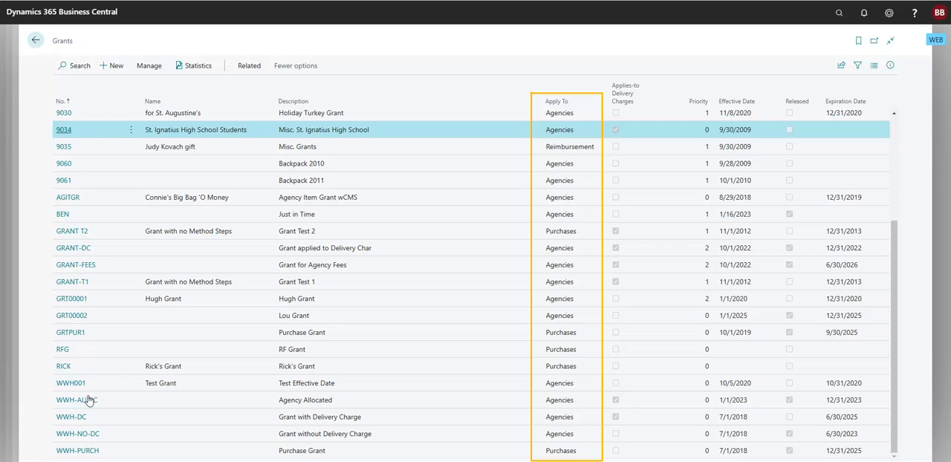
Open the WWH-PURCH grant card and view the full list of grant posting groups without changing the selection.
left_click(87, 451)
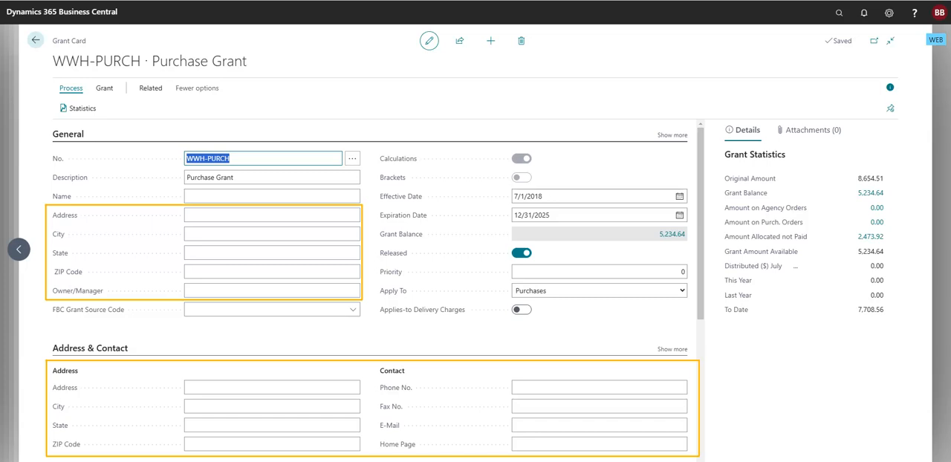
scroll(131, 234, "down", 4)
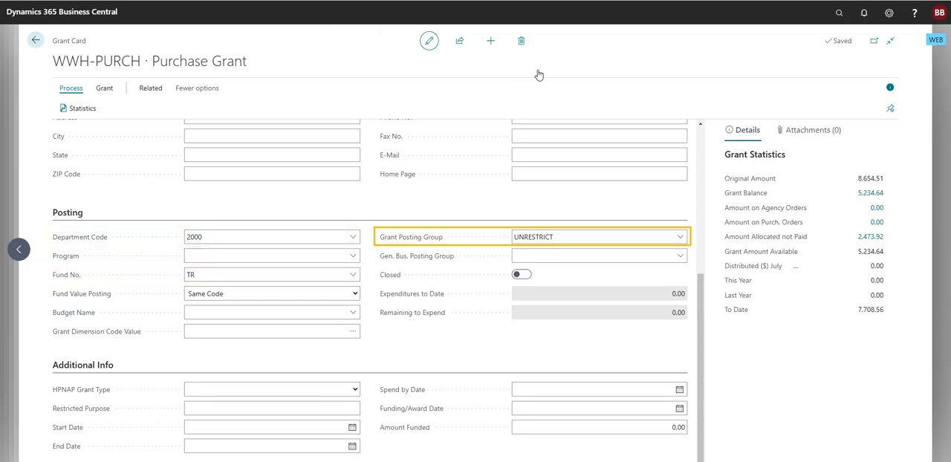
left_click(680, 239)
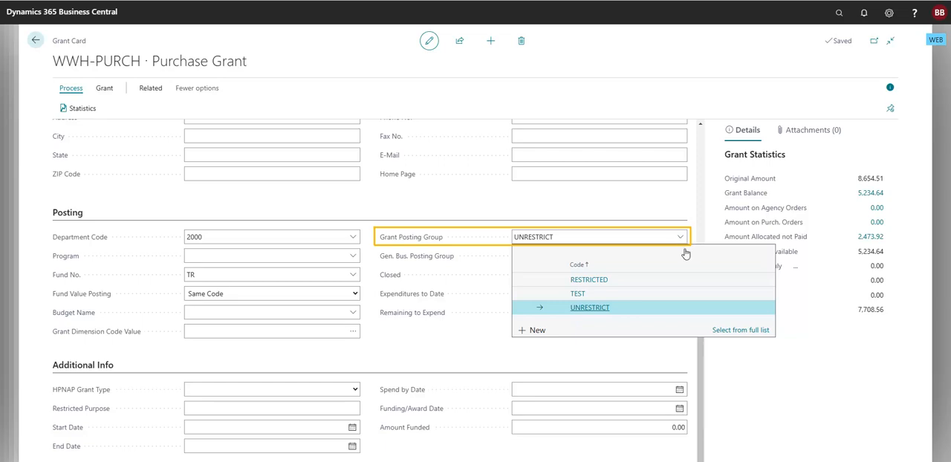
left_click(727, 333)
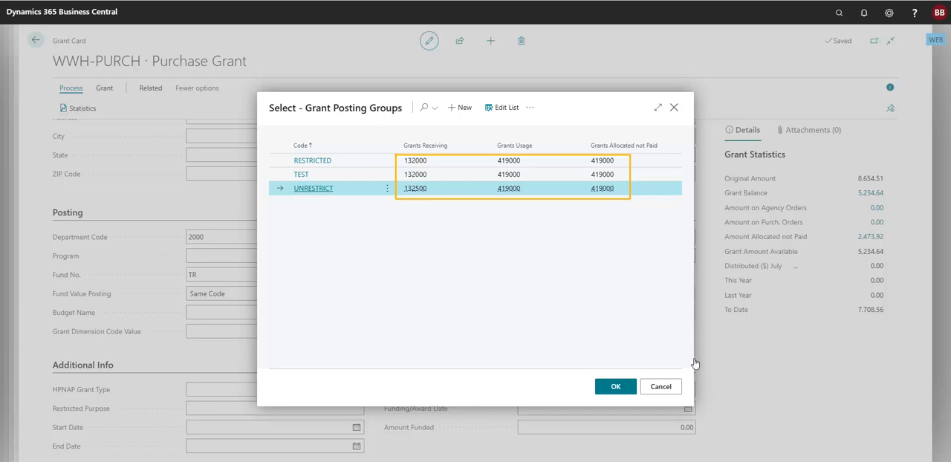
left_click(661, 387)
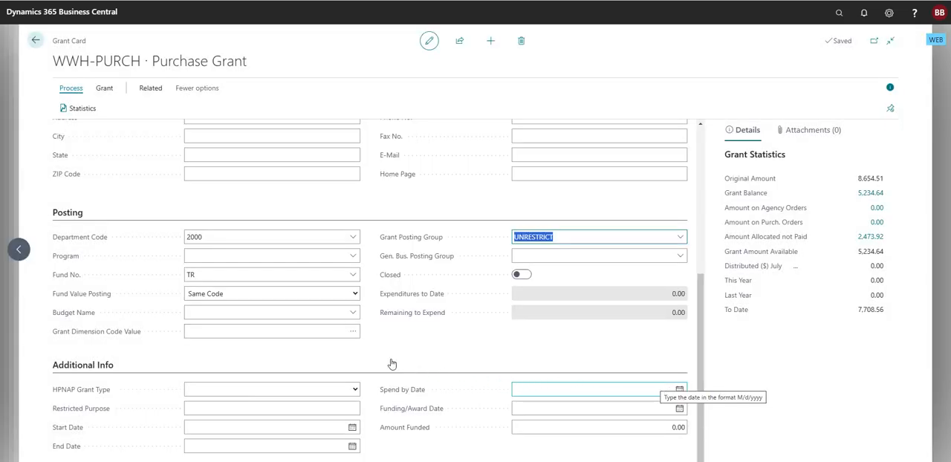
View the bracket codes available for the WWH-PURCH grant's bracket amounts, then return to the grant card.
left_click(105, 88)
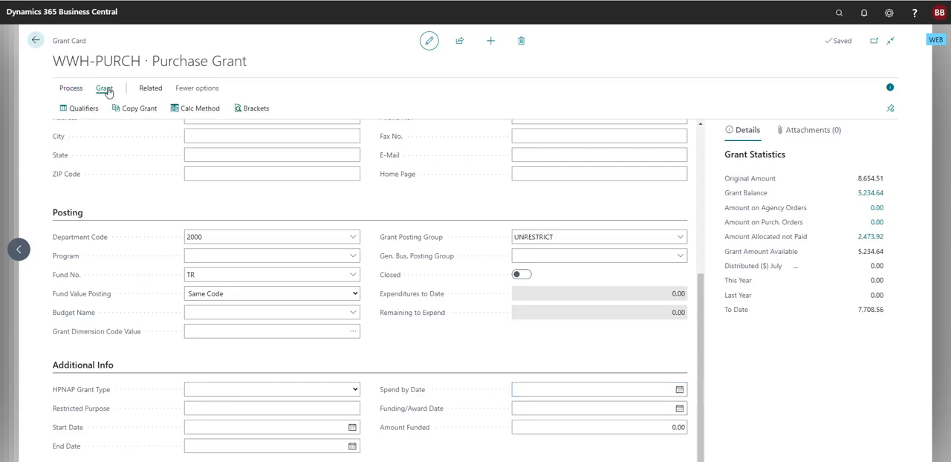
left_click(246, 110)
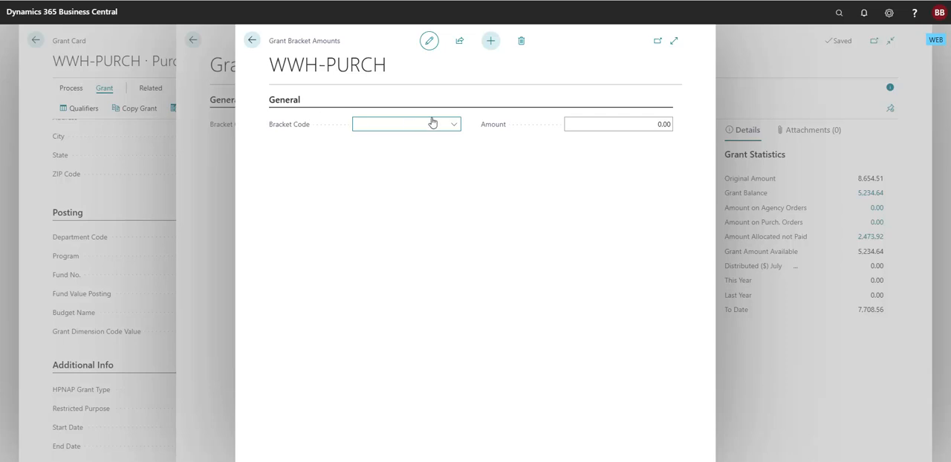
left_click(454, 125)
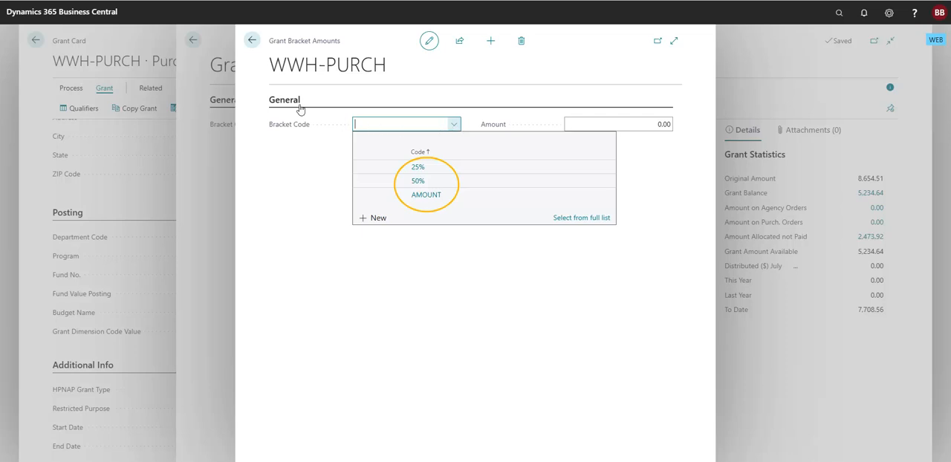
left_click(251, 41)
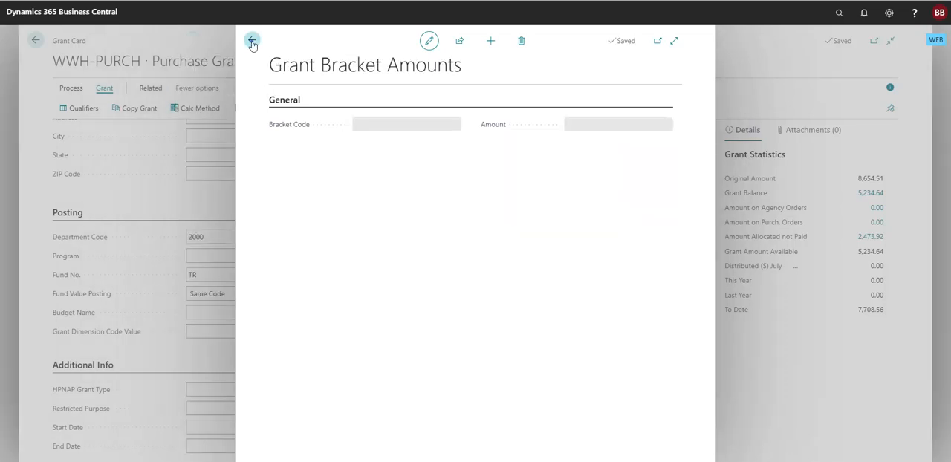
left_click(252, 42)
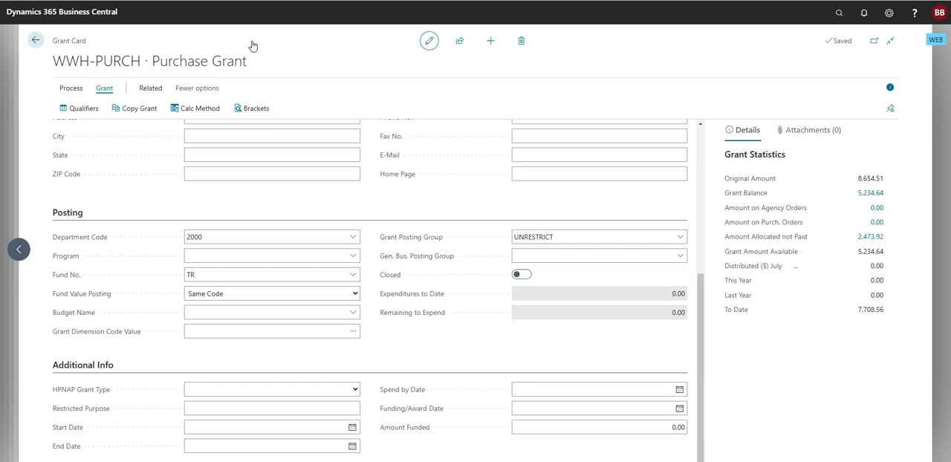
Review the WWH-PURCH grant's calculation method and qualifier lines, returning to the grant card after each.
left_click(207, 109)
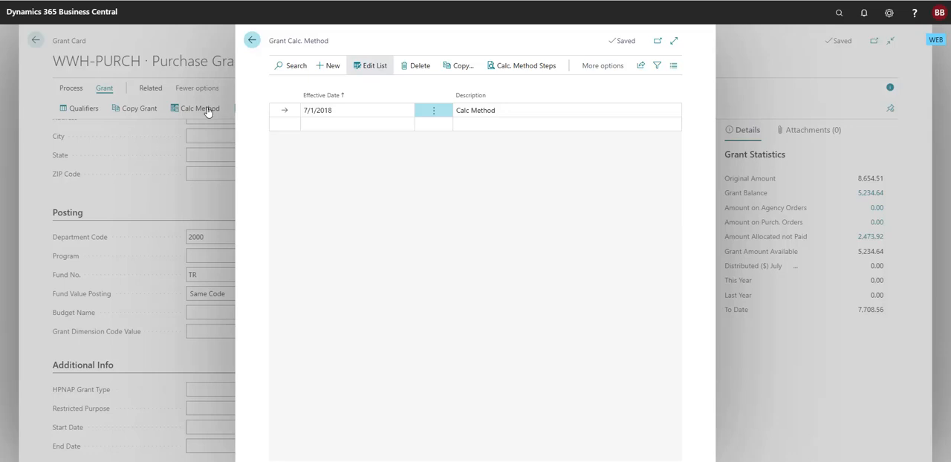
left_click(253, 40)
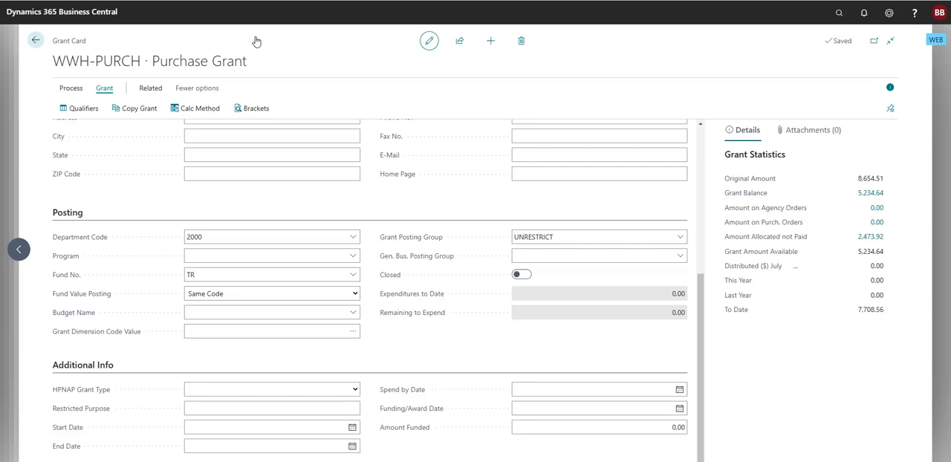
left_click(88, 109)
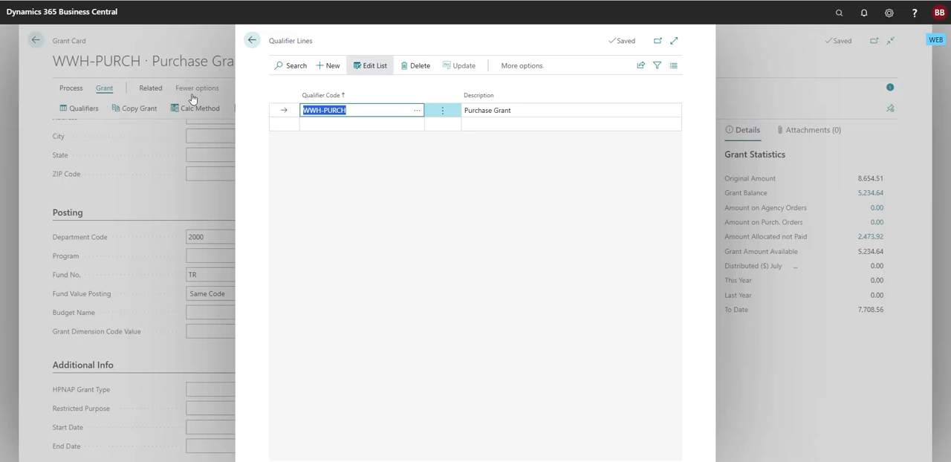
left_click(251, 39)
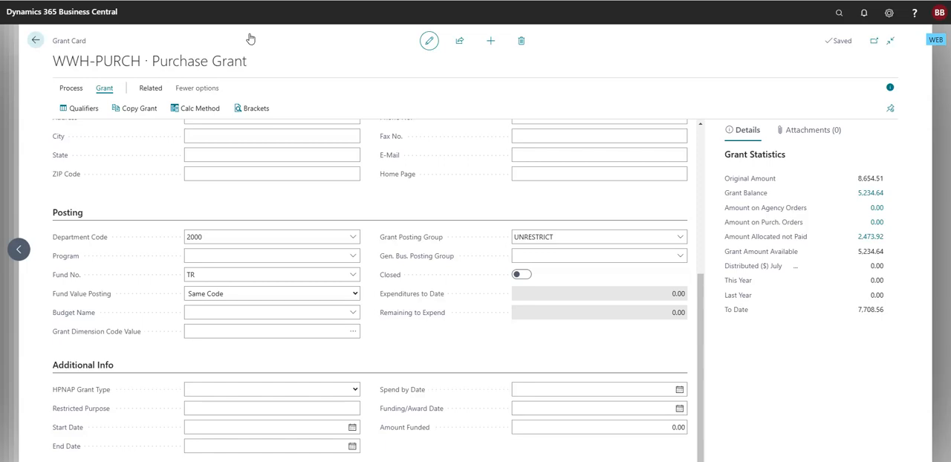
Review the ledger entries of the WWH-PURCH grant and return to its card.
left_click(151, 88)
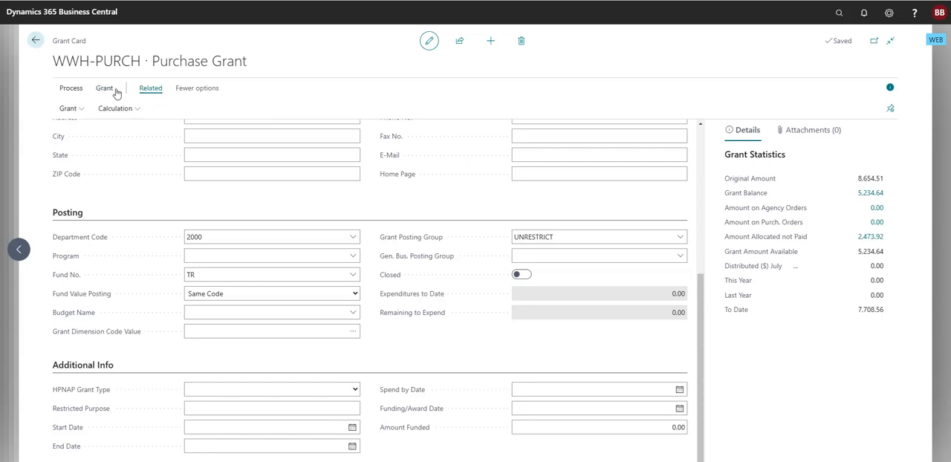
left_click(82, 111)
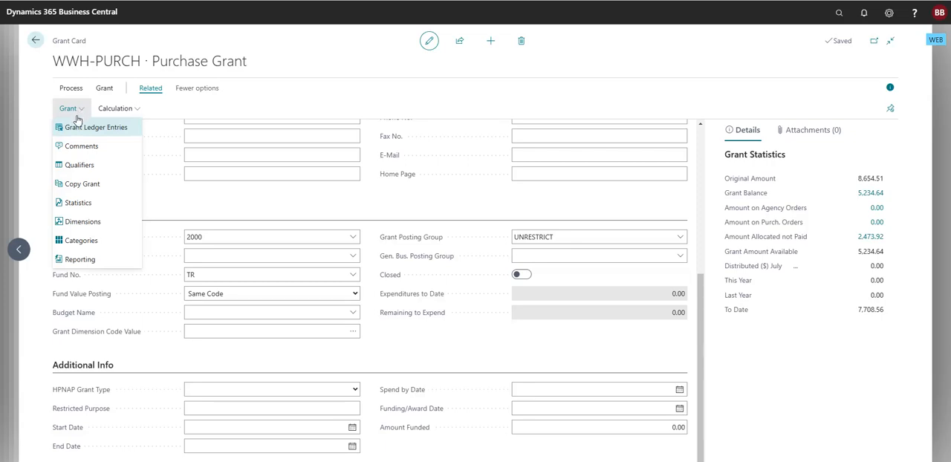
left_click(77, 128)
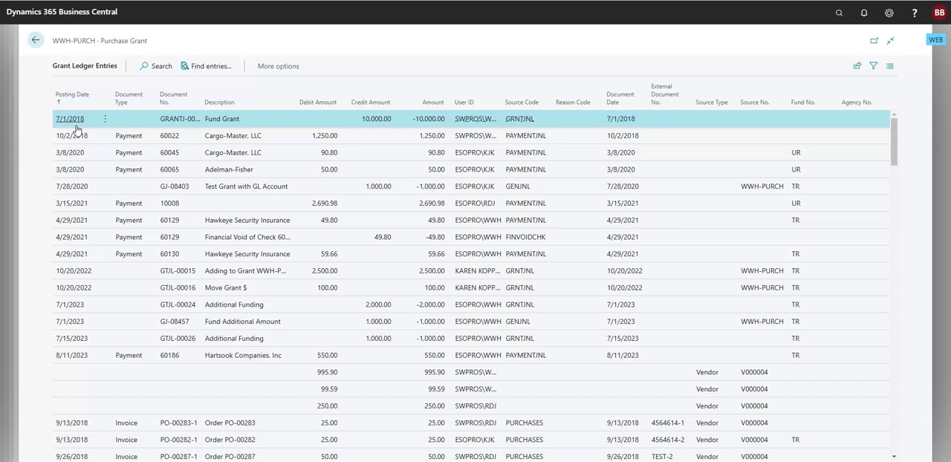
left_click(37, 41)
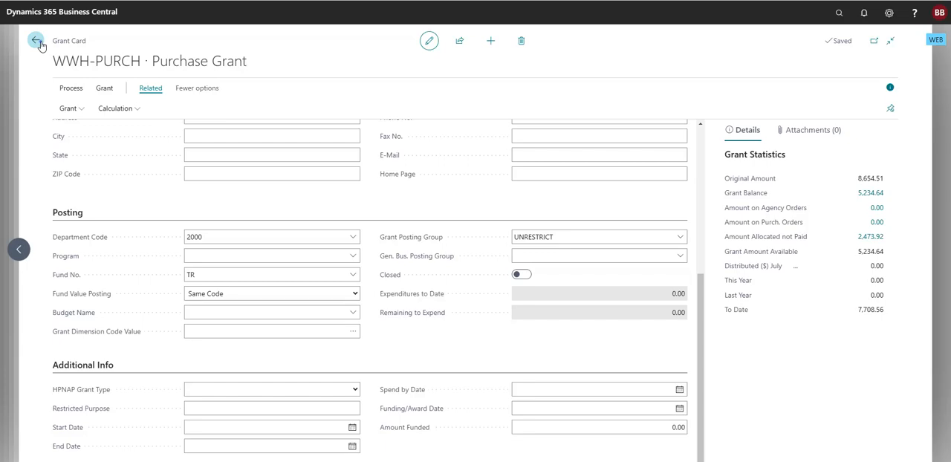
Go back to the Grants list, view the card of the BEN Just in Time grant, and close it.
left_click(36, 41)
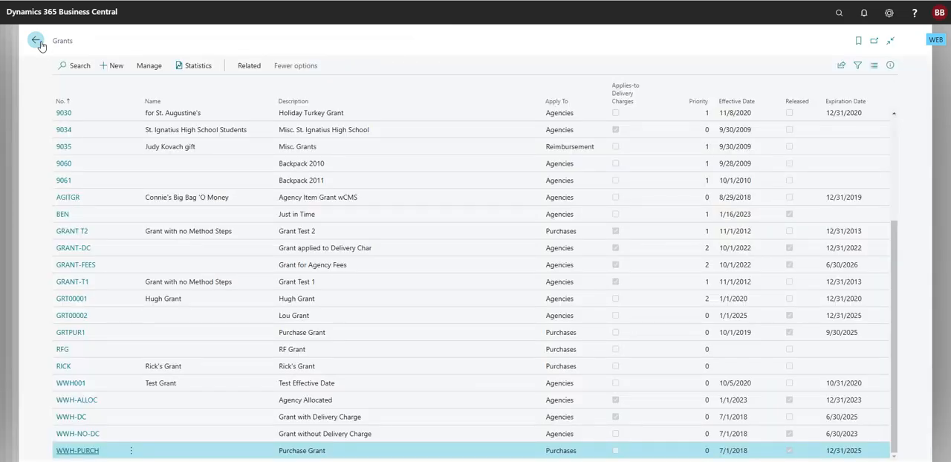
left_click(63, 215)
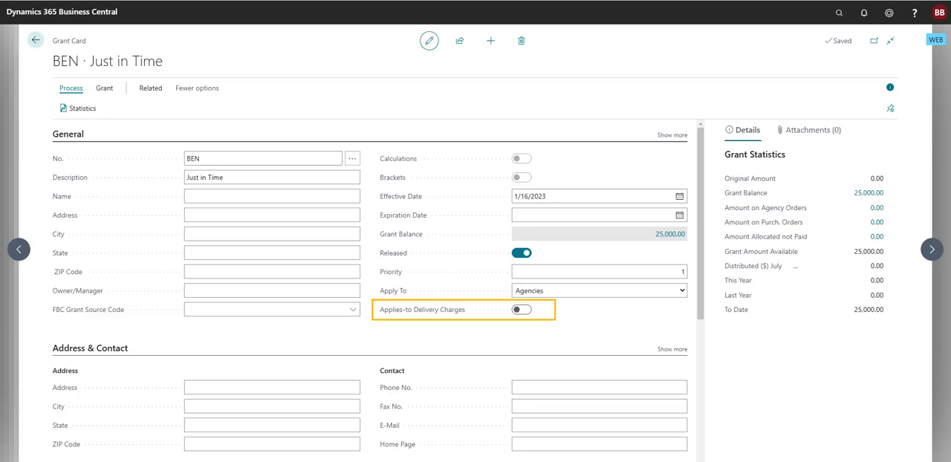
left_click(31, 43)
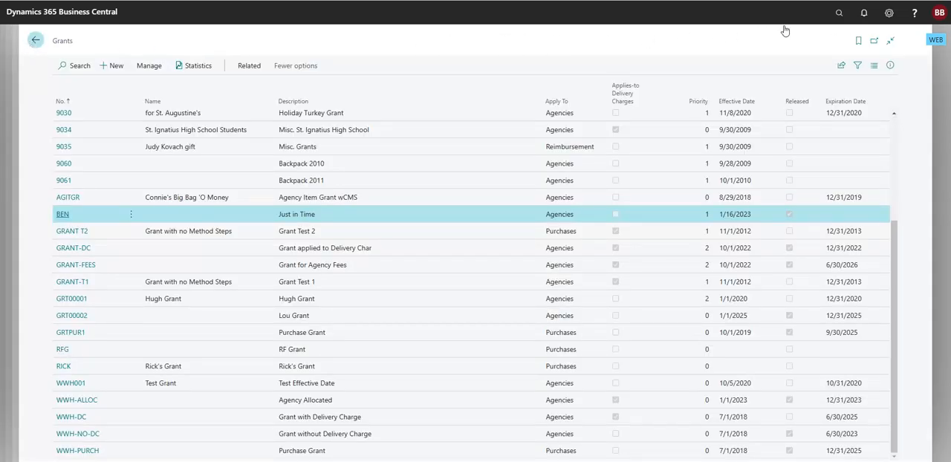
Search for "purchase" and open the Purchase Orders list.
left_click(838, 13)
type("pu")
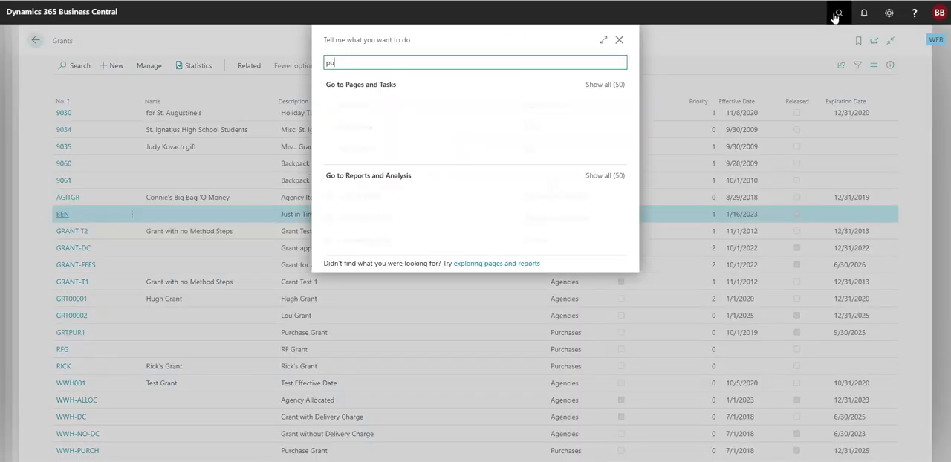
type("rchase")
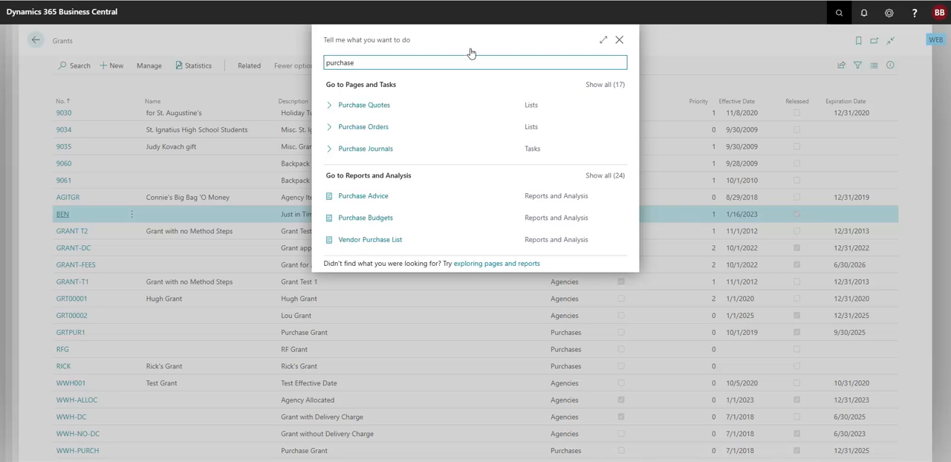
left_click(370, 129)
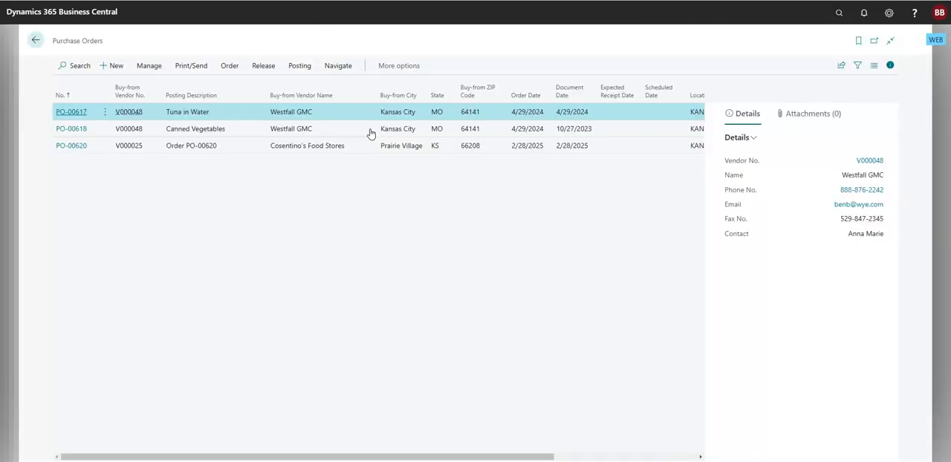
Open the Cosentino's Food Stores purchase order and set its Grant No. to WWH-PURCH.
left_click(72, 147)
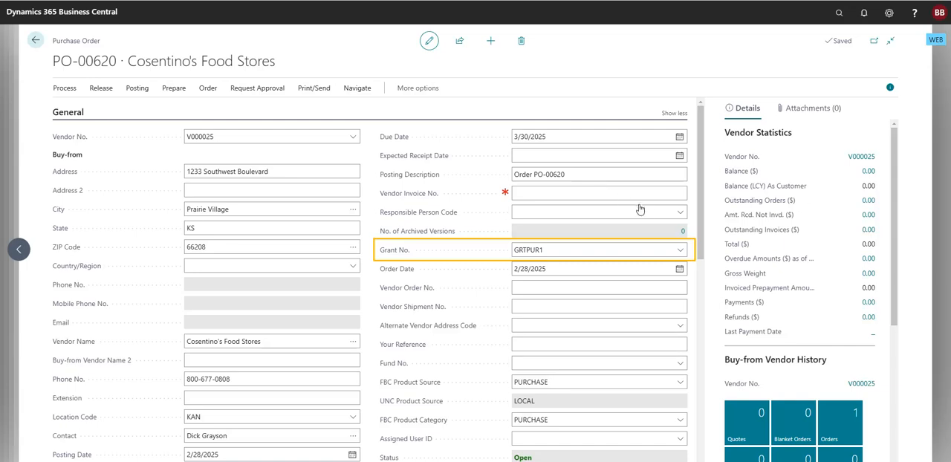
left_click(680, 251)
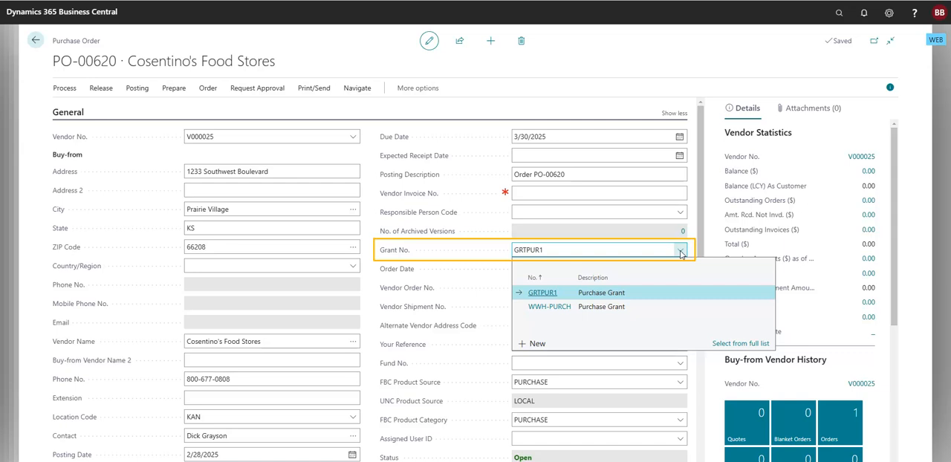
left_click(554, 308)
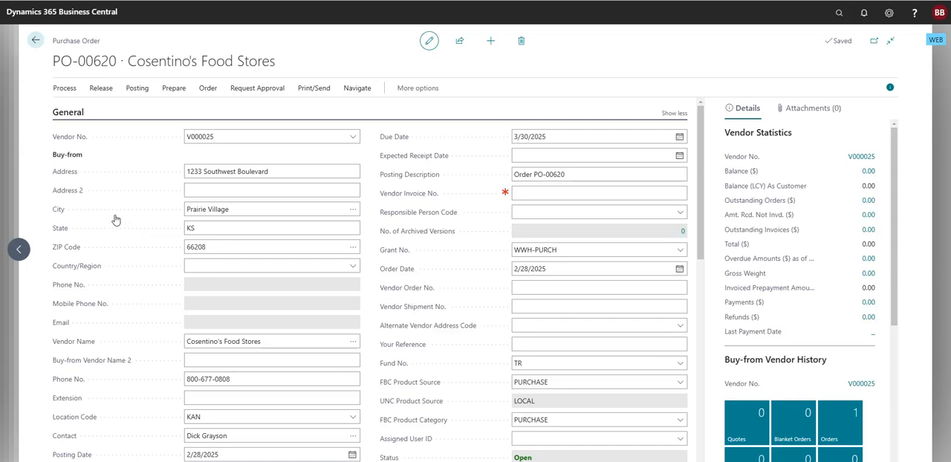
Add item P00028 to the first purchase line with quantity 500, check the line's grant columns, and close the order.
left_click(69, 113)
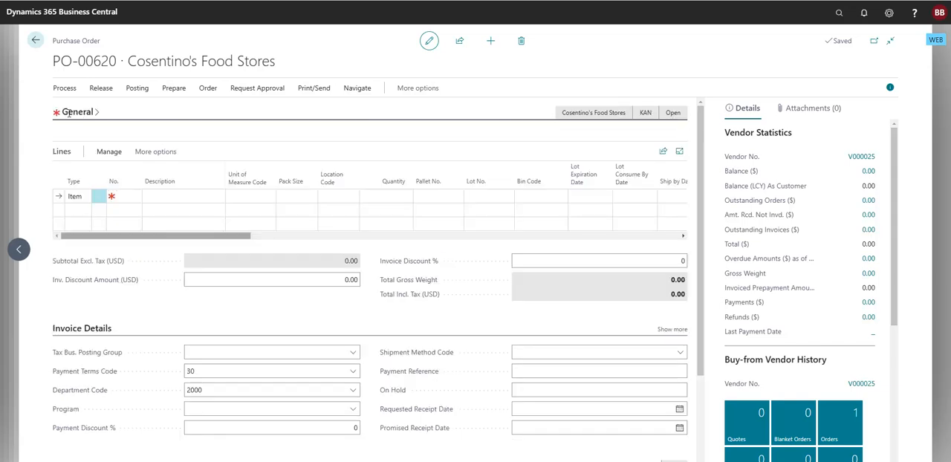
left_click(123, 196)
type("28")
key("Tab")
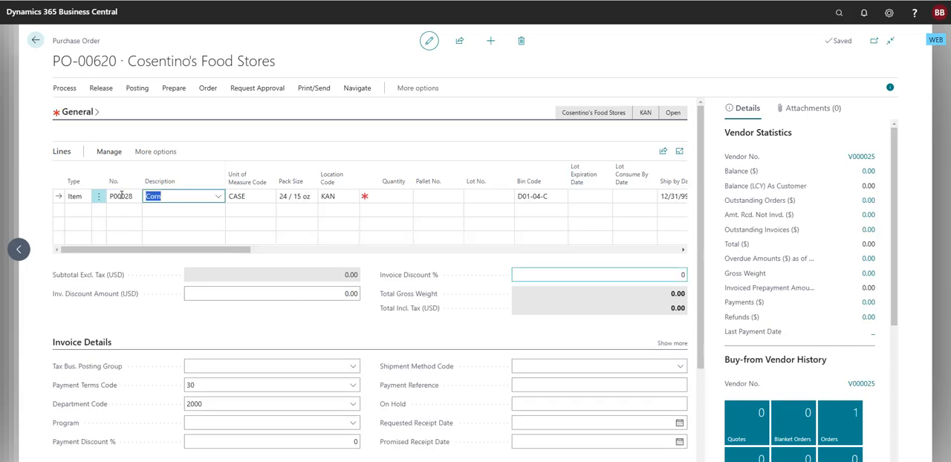
left_click(392, 197)
type("500")
key("Tab")
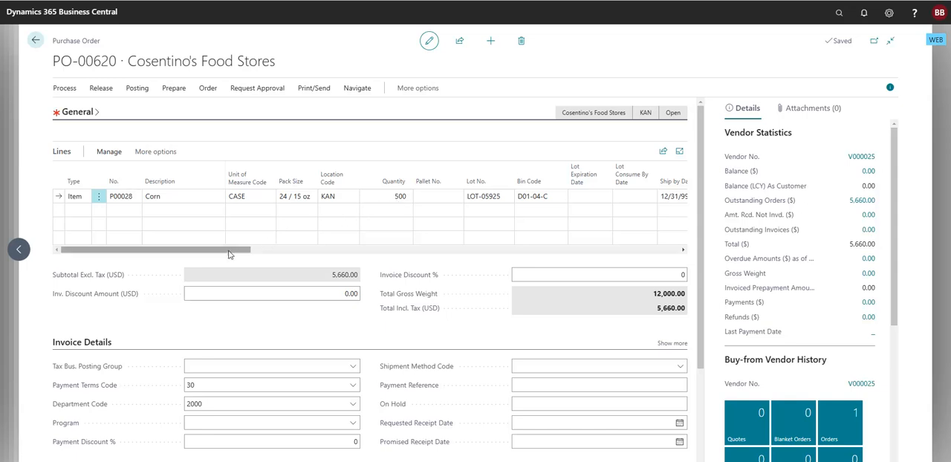
left_click_drag(234, 251, 393, 262)
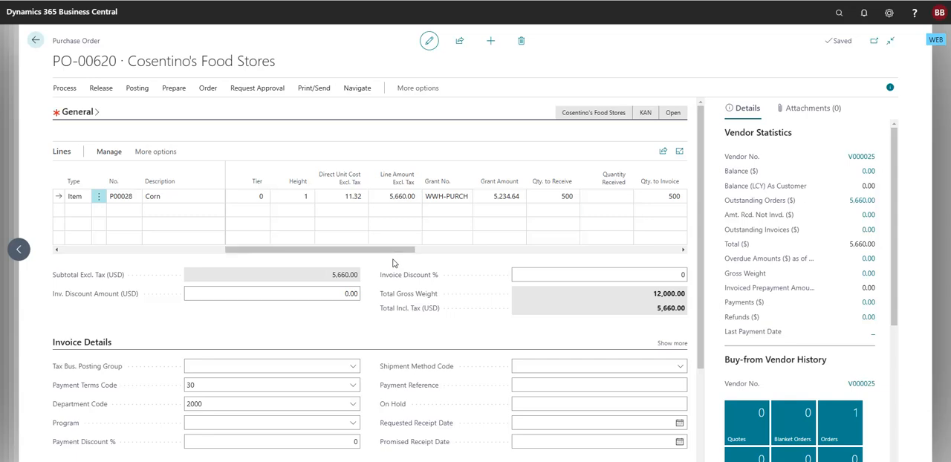
left_click(36, 40)
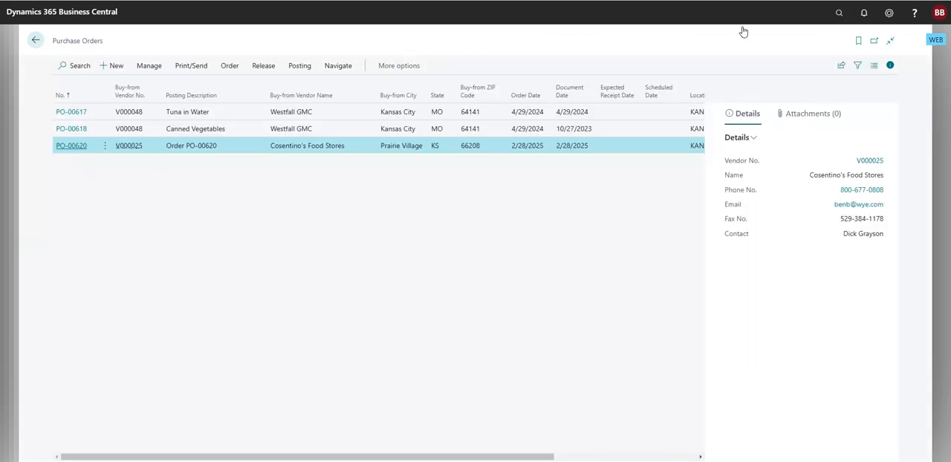
Search for "agency" and open the Agency Orders list.
left_click(839, 15)
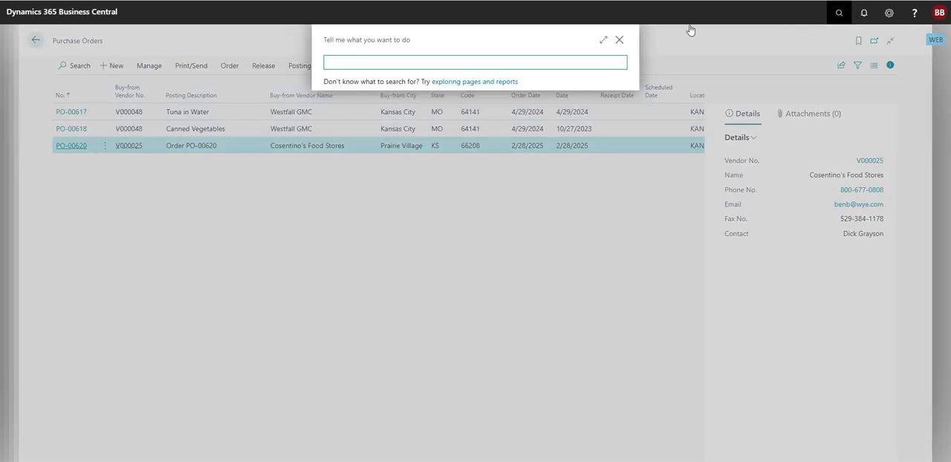
type("ency")
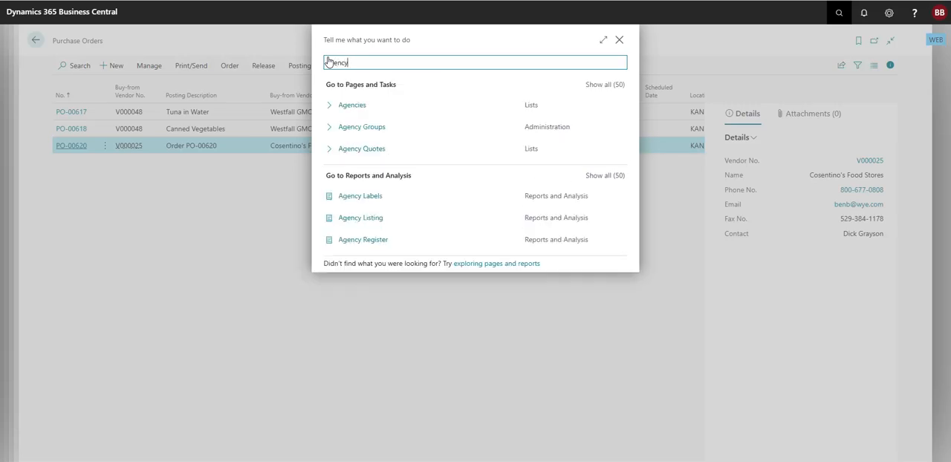
left_click(351, 127)
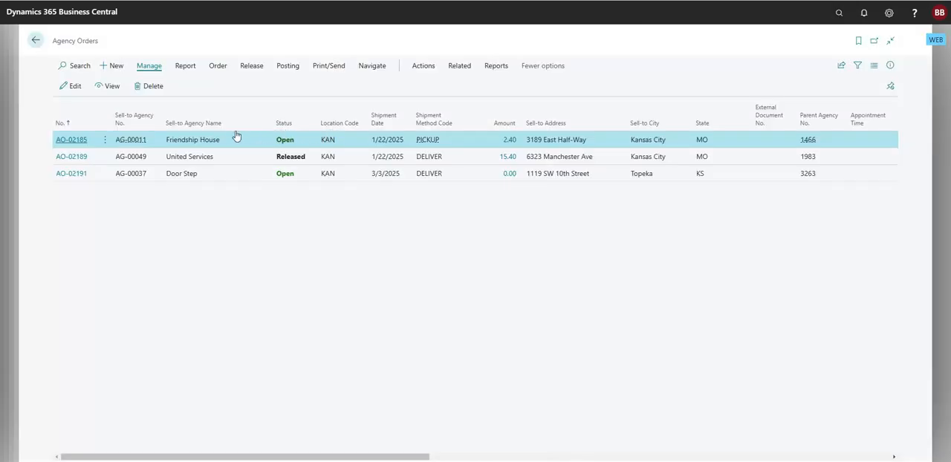
Open the Door Step agency order and add item P00023 to its first line with a quantity of 25.
left_click(73, 173)
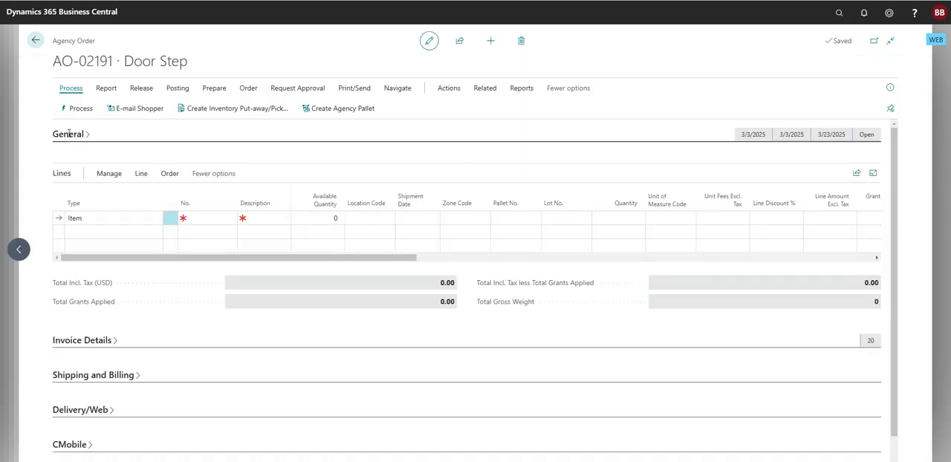
left_click(195, 218)
type("P00023")
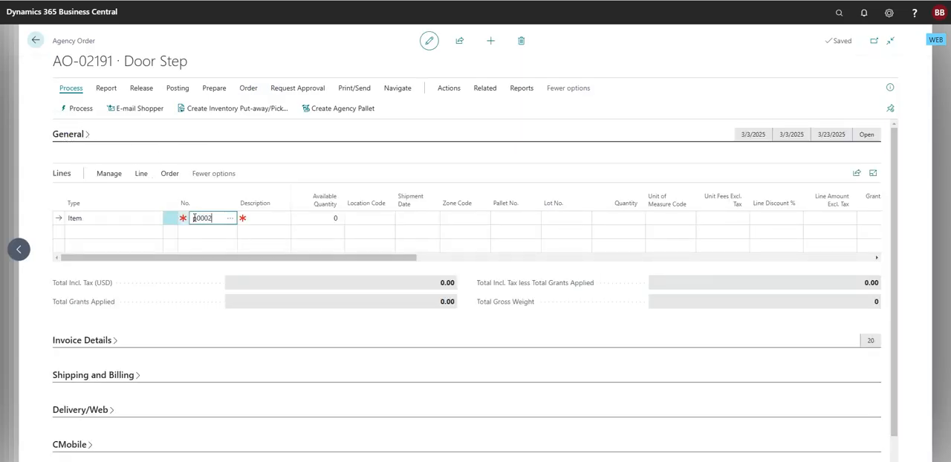
key("Tab")
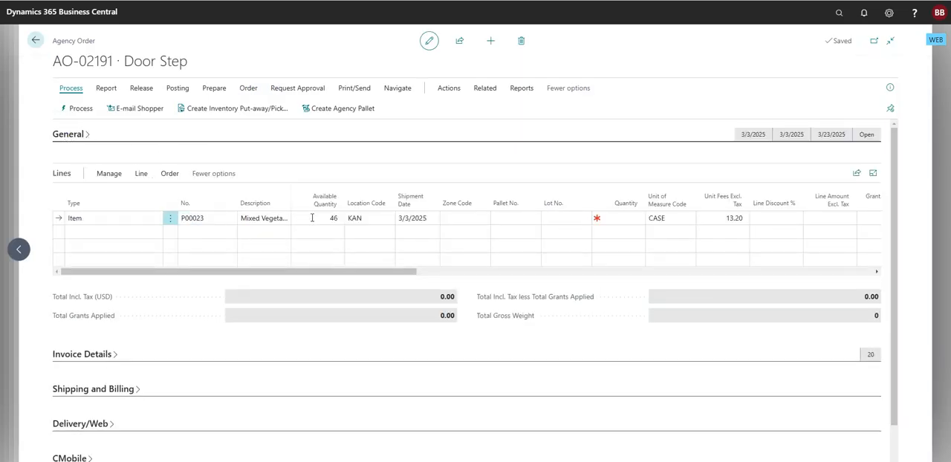
left_click(615, 219)
type("25")
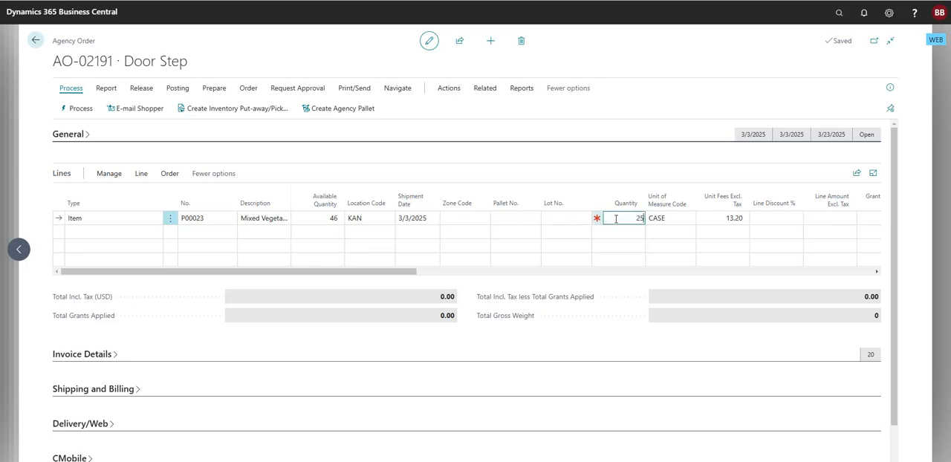
key("Return")
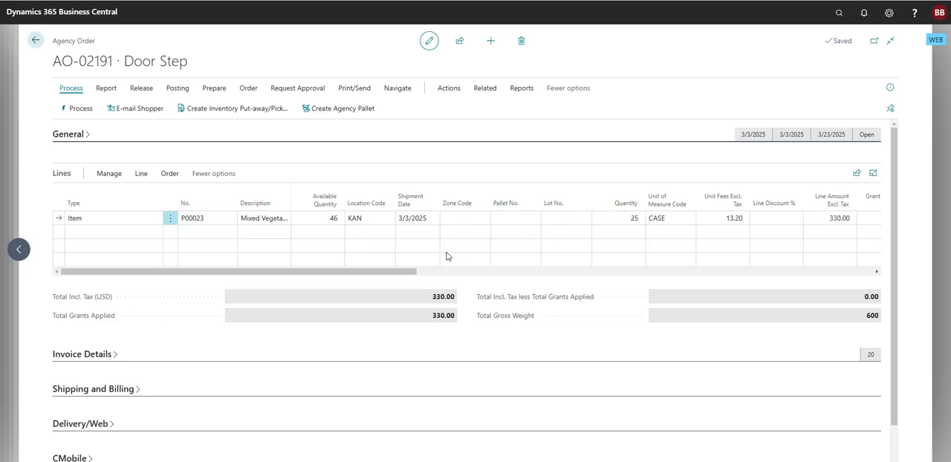
Examine which grants make up the P00023 line's grant allocation amount, and return to the order.
left_click_drag(344, 277, 519, 283)
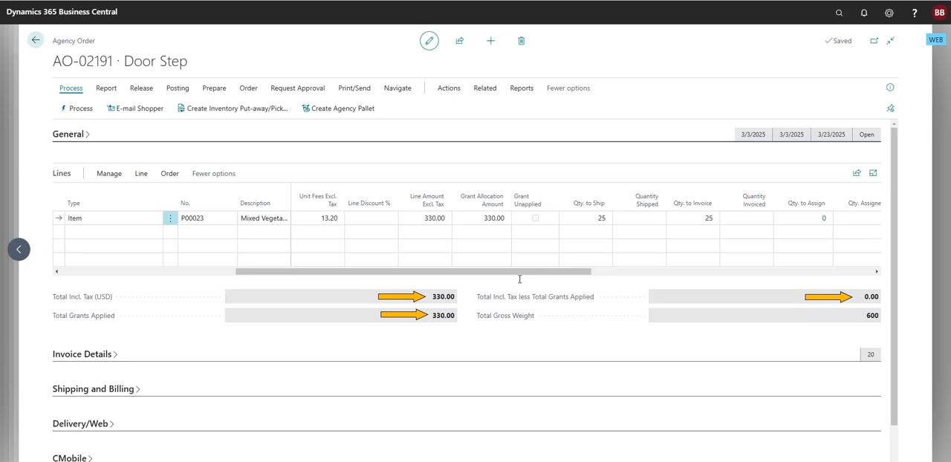
left_click(505, 221)
left_click(505, 220)
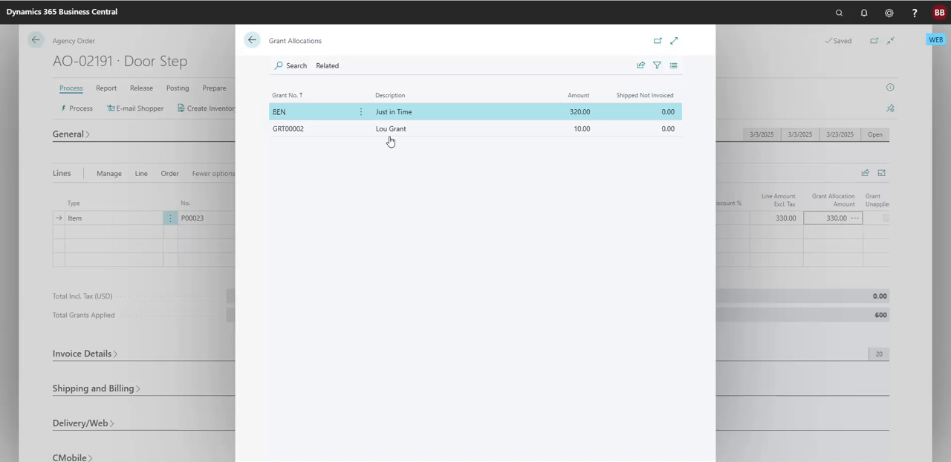
left_click(253, 42)
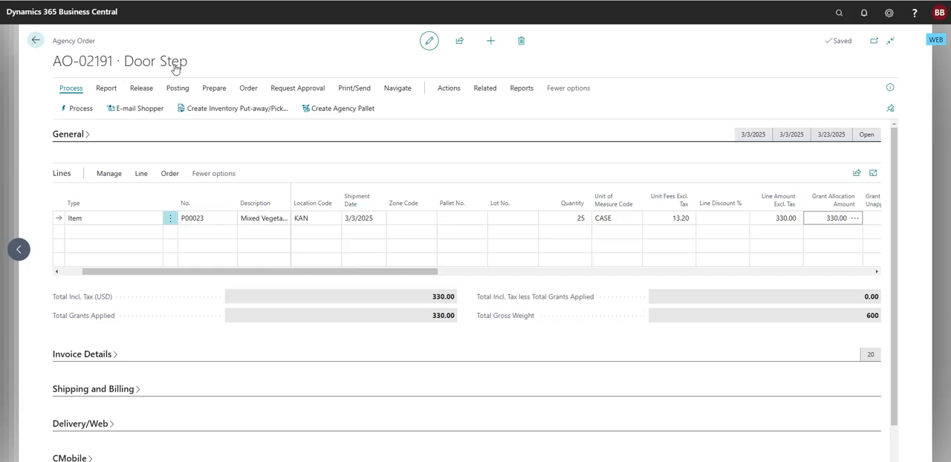
Unapply the grants from the P00023 line and check its Grant Allocation Amount and Grant Unapplied columns.
left_click(139, 176)
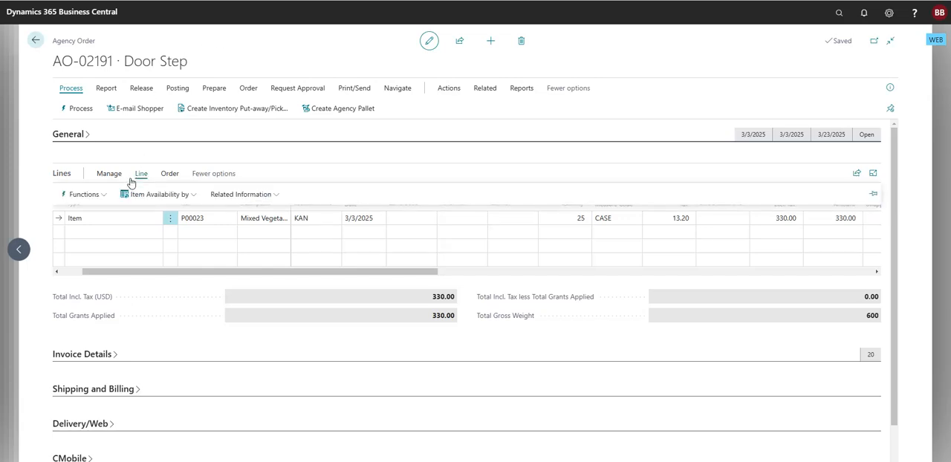
left_click(97, 196)
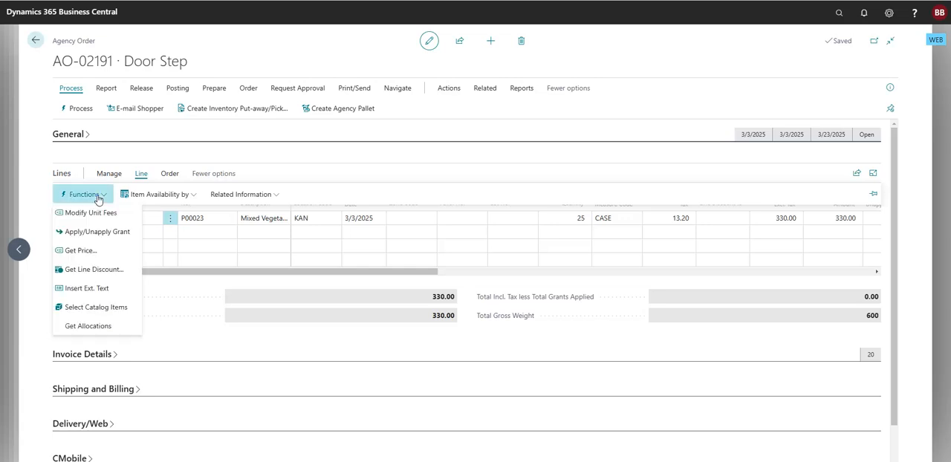
left_click(90, 232)
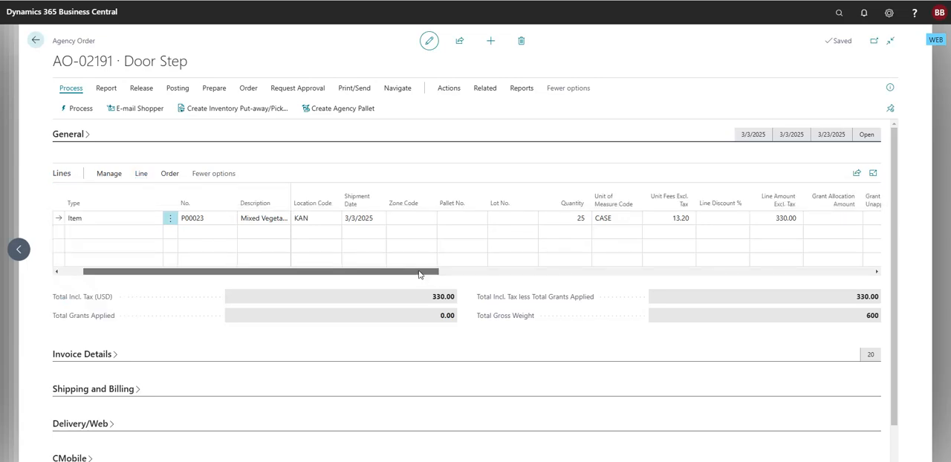
left_click_drag(418, 275, 508, 276)
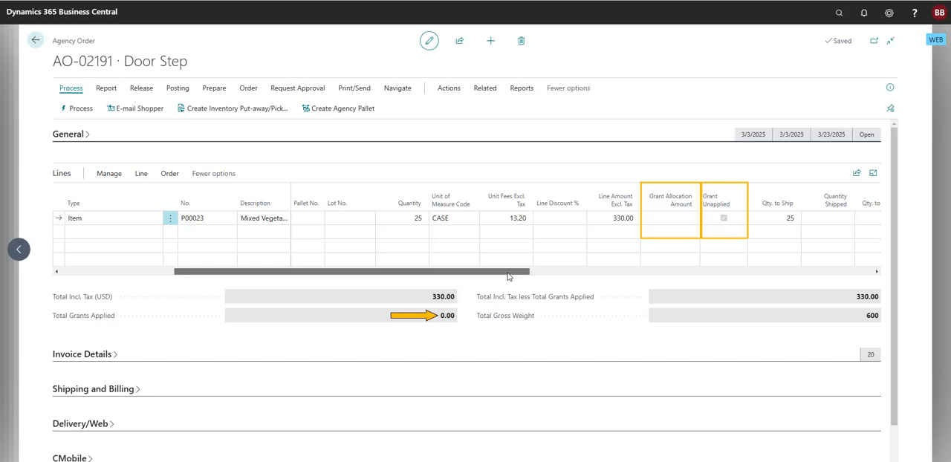